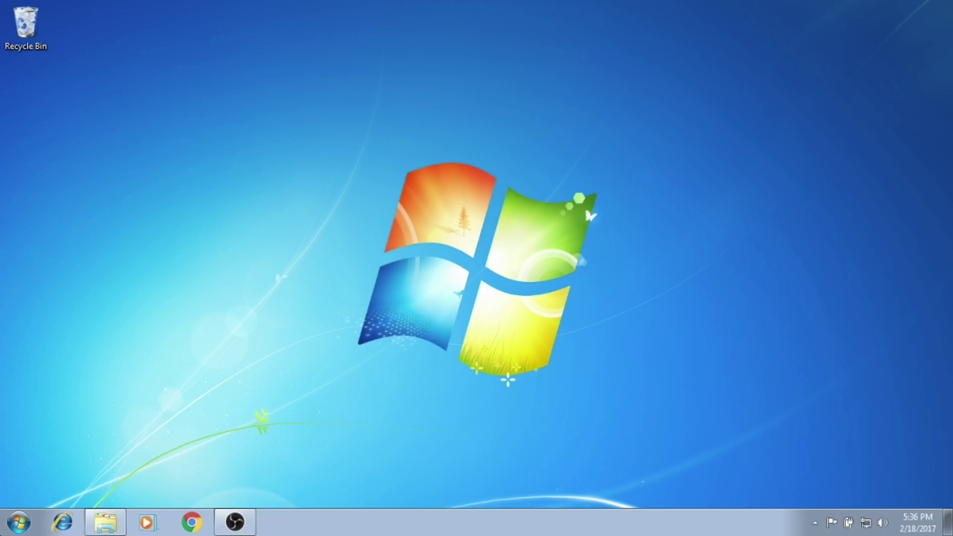
# Step: Open the Windows 7 Start menu with the Windows key
pyautogui.press('super')
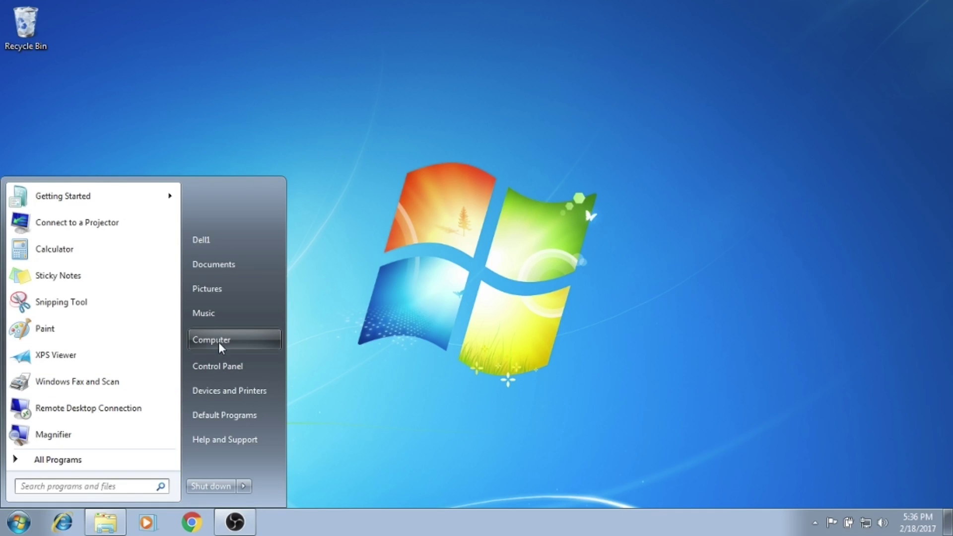
# Step: View Computer's System properties, maximized, showing Windows 7 Professional, then close the window
pyautogui.rightClick(218, 342)
pyautogui.click(245, 460)
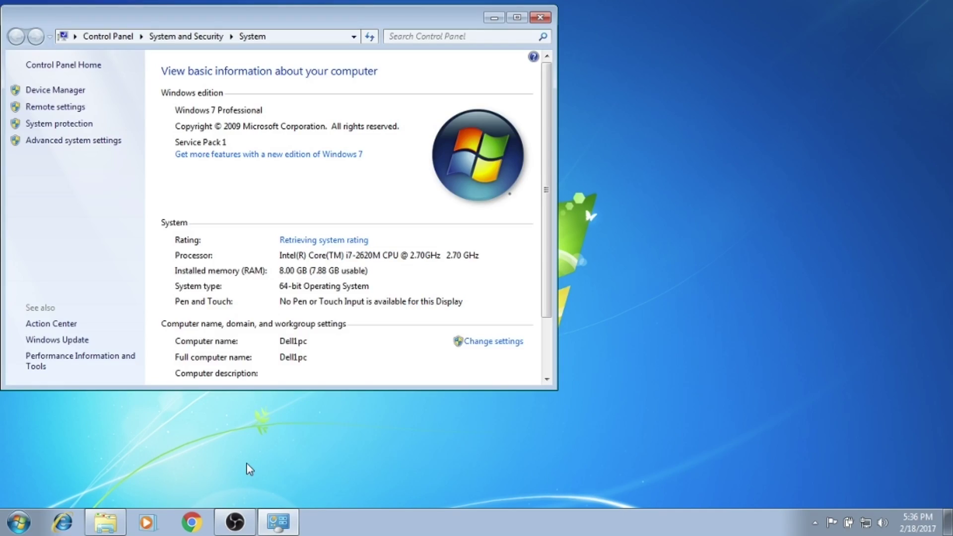
pyautogui.doubleClick(469, 17)
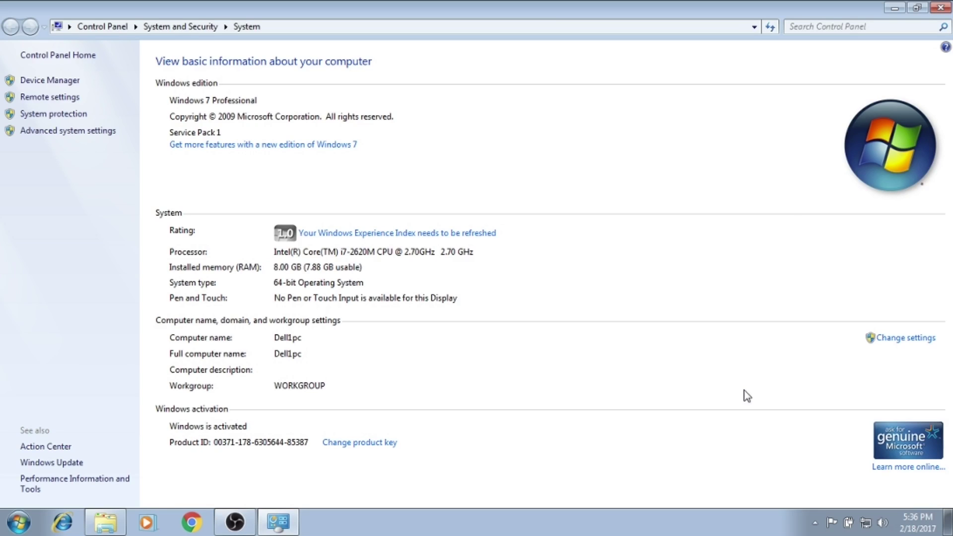
pyautogui.click(942, 8)
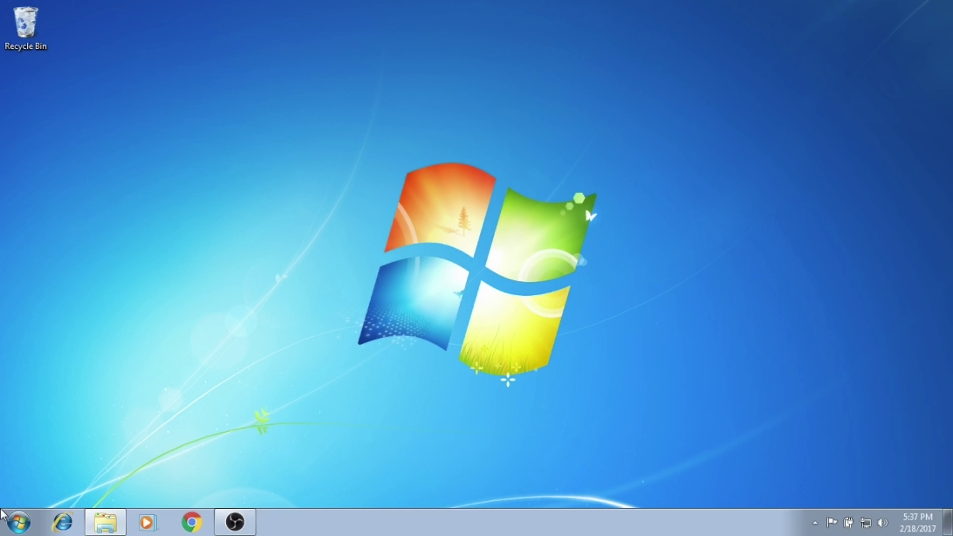
# Step: Search Google in Chrome for 'windows 10 visually impaired download'
pyautogui.click(192, 522)
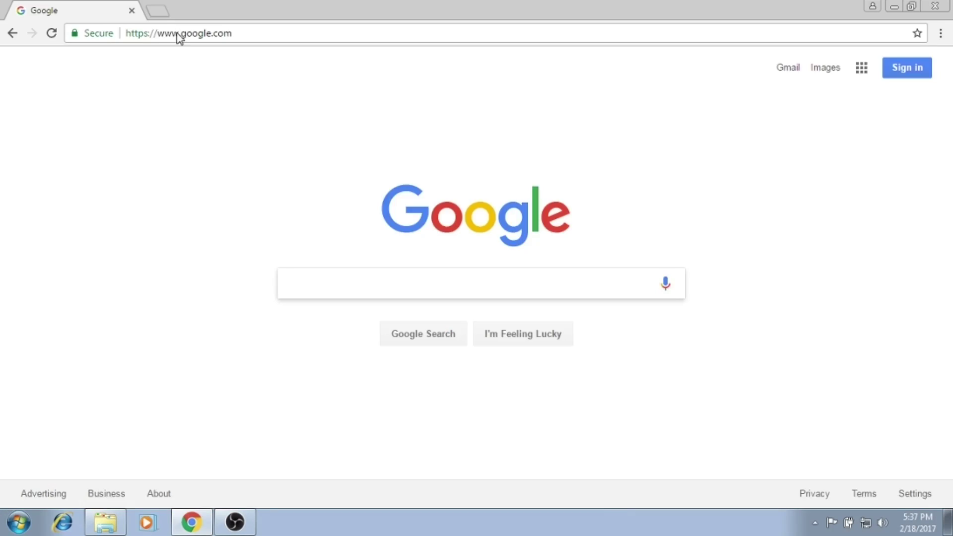
pyautogui.write('windows 10 vi')
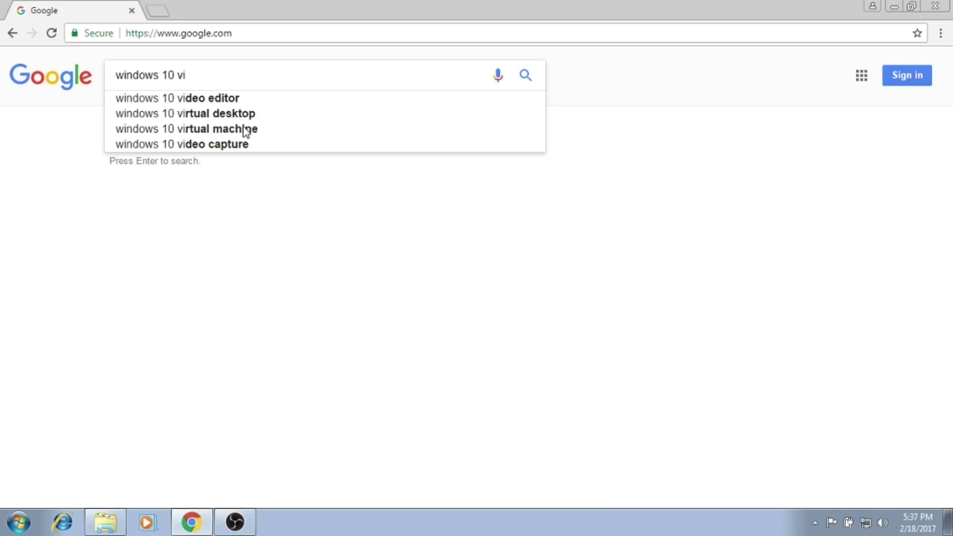
pyautogui.write('sual a')
pyautogui.press('BackSpace')
pyautogui.press('BackSpace')
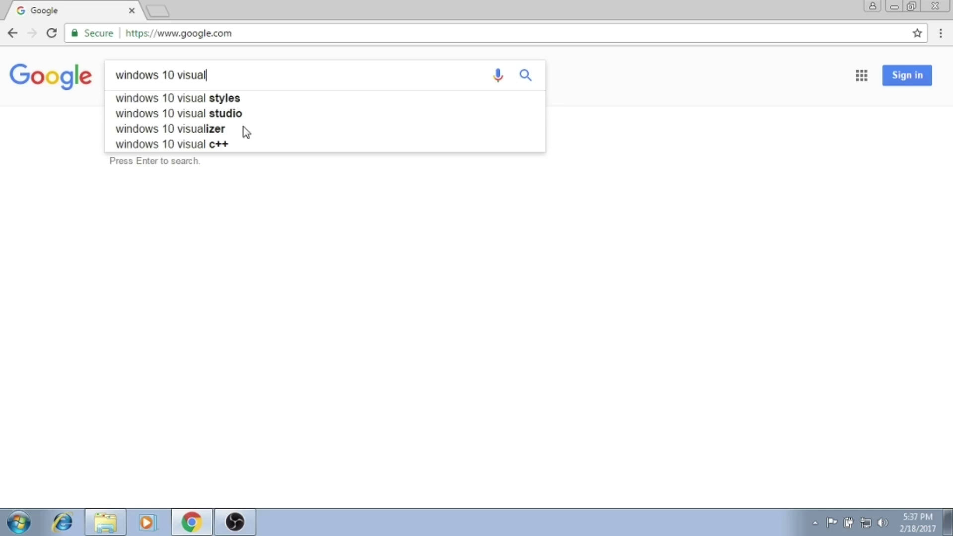
pyautogui.write('ly')
pyautogui.press('Down')
pyautogui.press('Down')
pyautogui.press('Return')
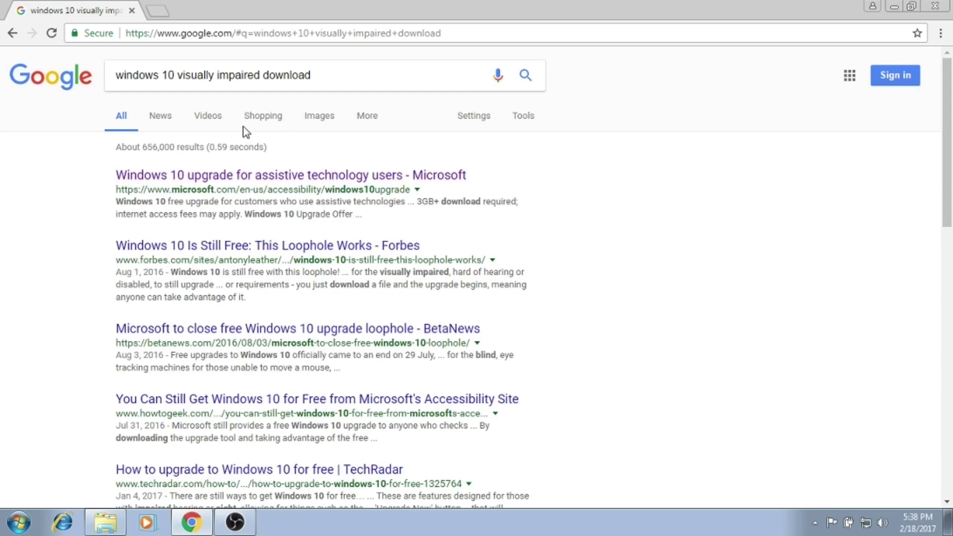
# Step: Open Microsoft's assistive technology upgrade page, expand three FAQ answers, and choose Upgrade Now
pyautogui.click(233, 178)
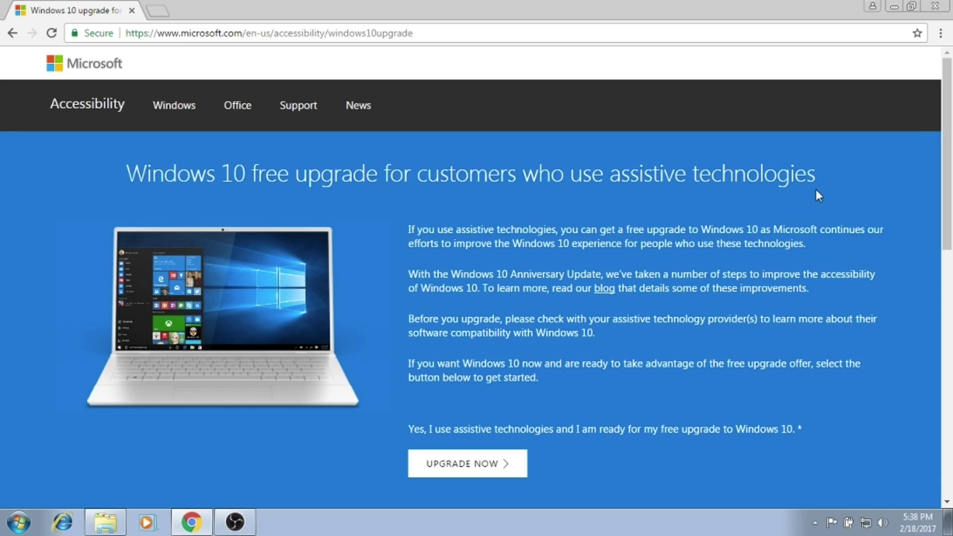
pyautogui.scroll(-1, 408, 116)
pyautogui.scroll(1, 407, 116)
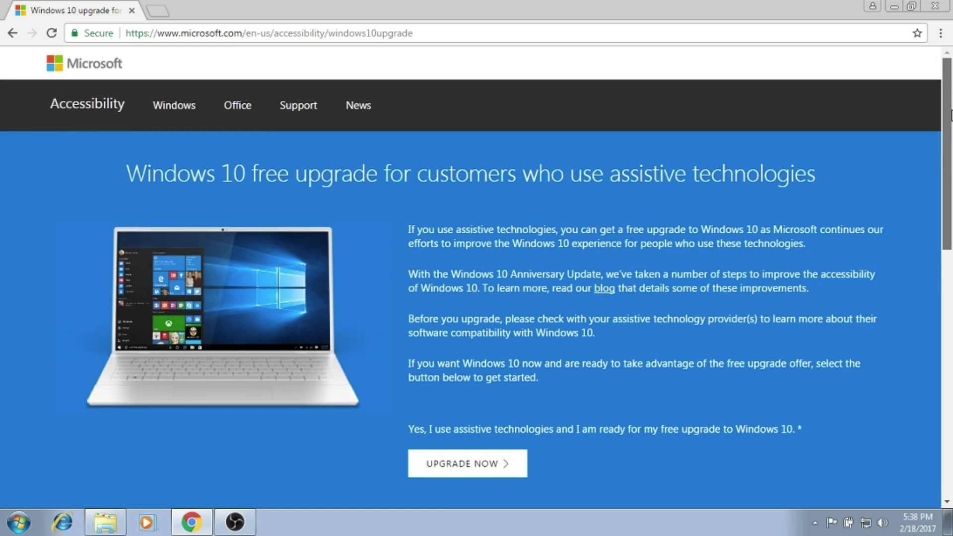
pyautogui.scroll(-1, 407, 115)
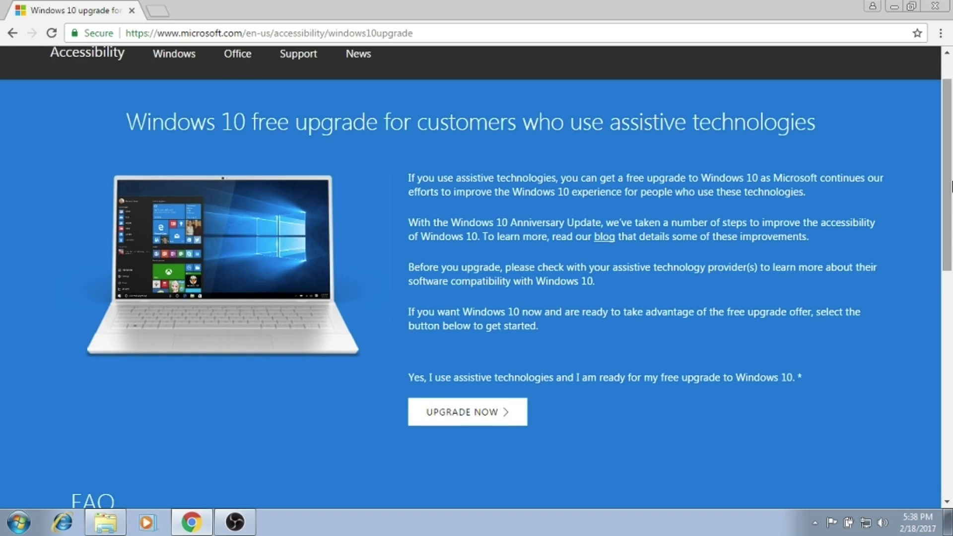
pyautogui.scroll(-2, 815, 192)
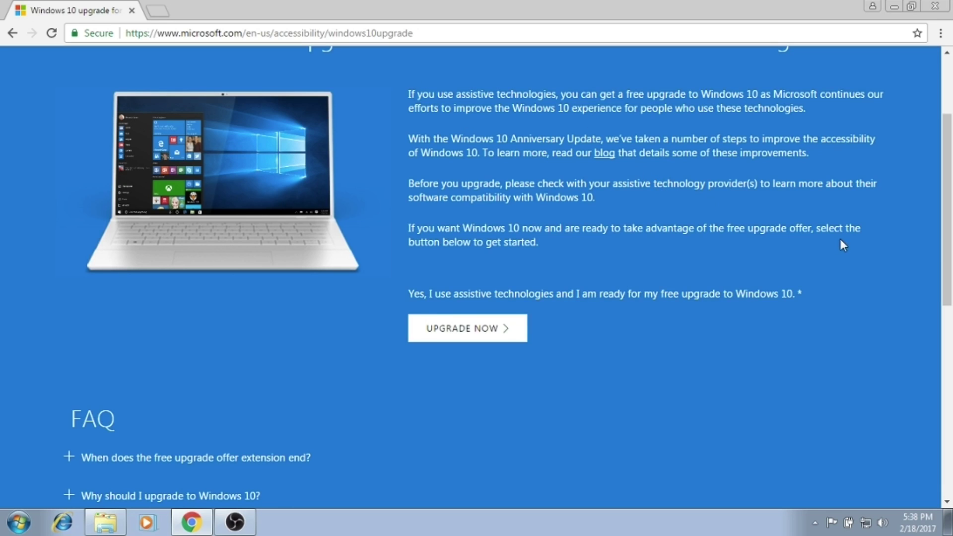
pyautogui.scroll(-2, 842, 246)
pyautogui.scroll(-4, 671, 253)
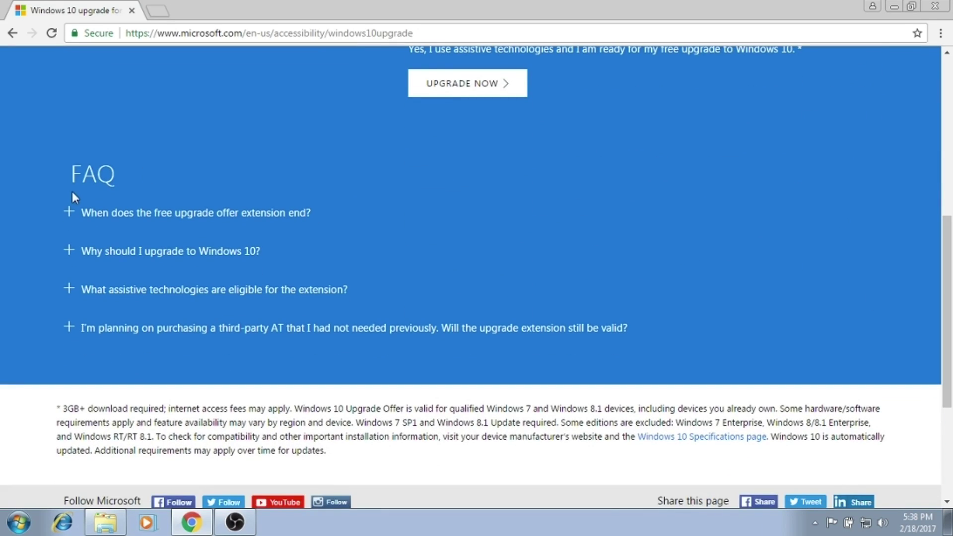
pyautogui.click(69, 213)
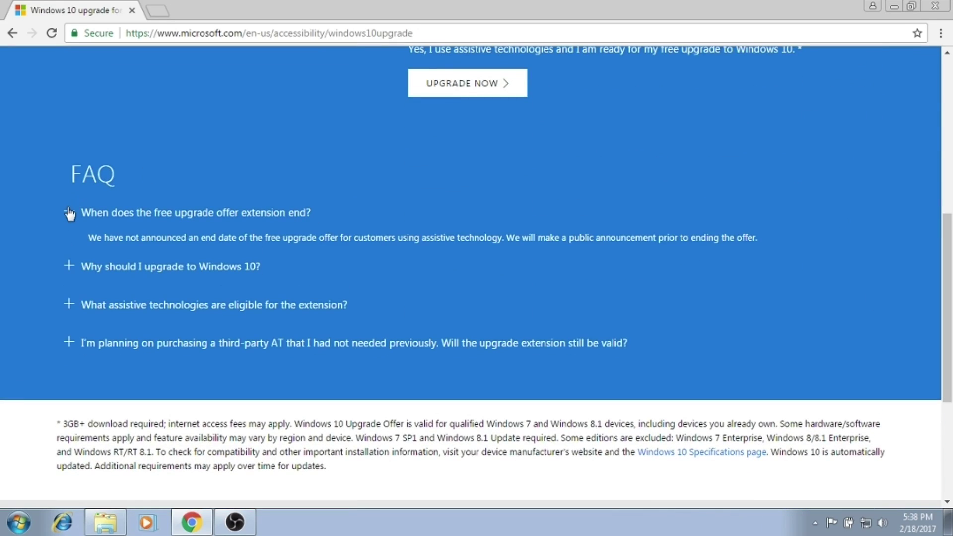
pyautogui.click(69, 266)
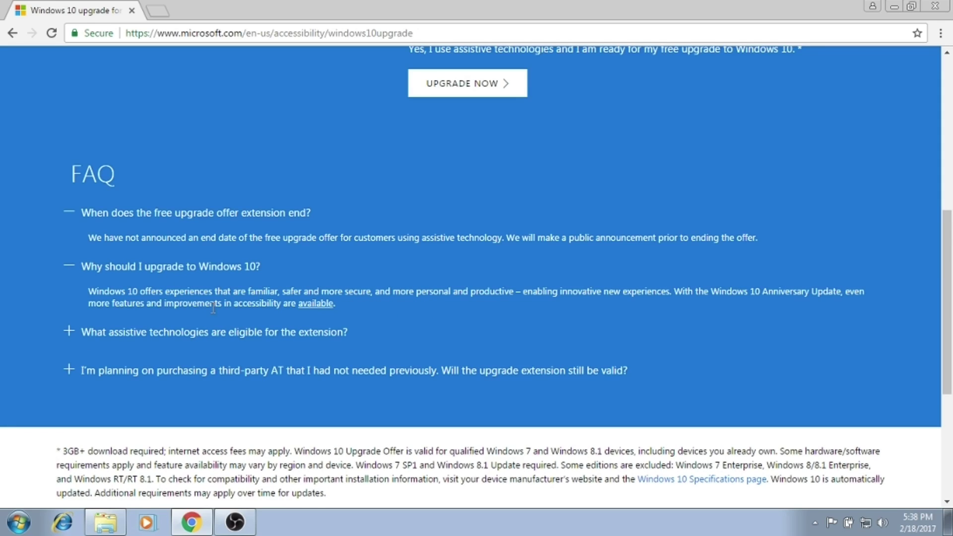
pyautogui.click(70, 335)
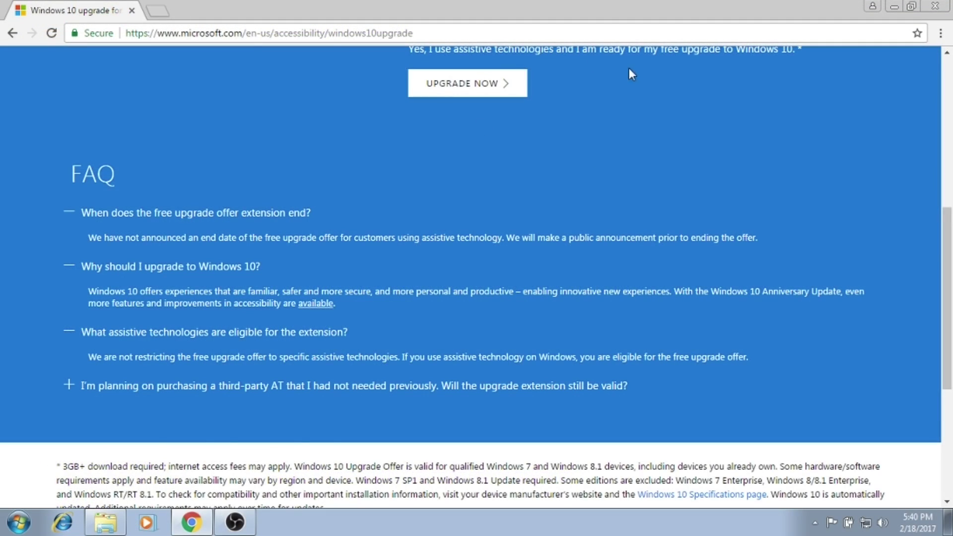
pyautogui.scroll(5, 619, 224)
pyautogui.click(438, 442)
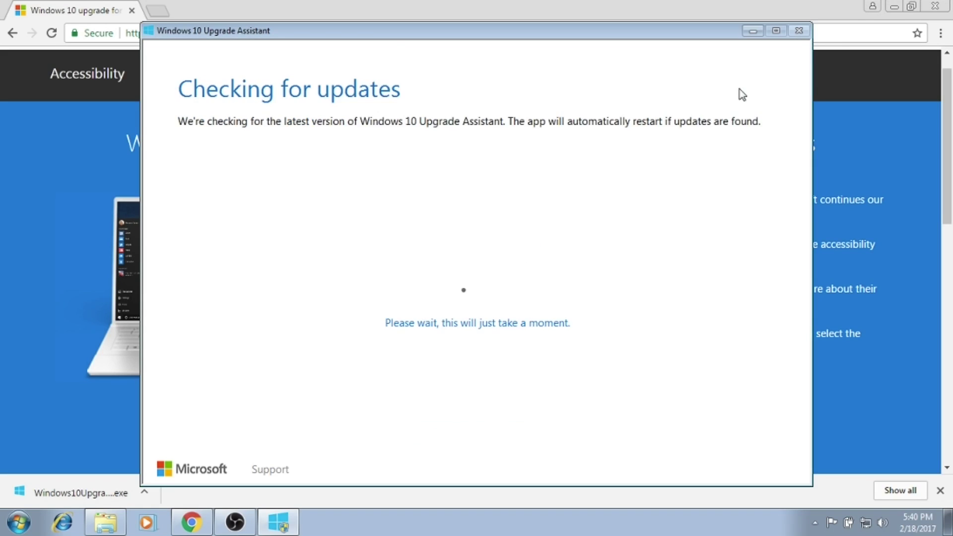
# Step: Minimize the browser and accept the Upgrade Assistant license terms
pyautogui.click(894, 9)
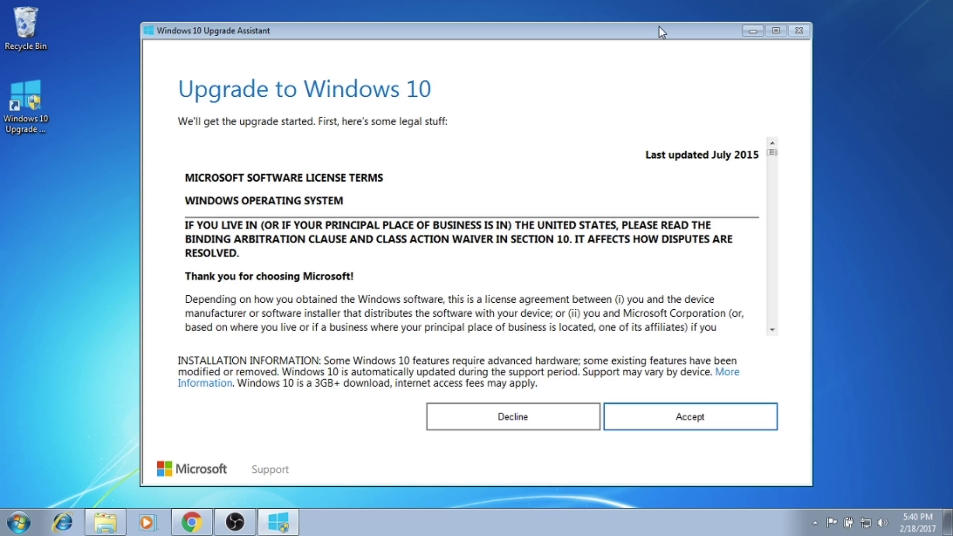
pyautogui.scroll(-15, 773, 331)
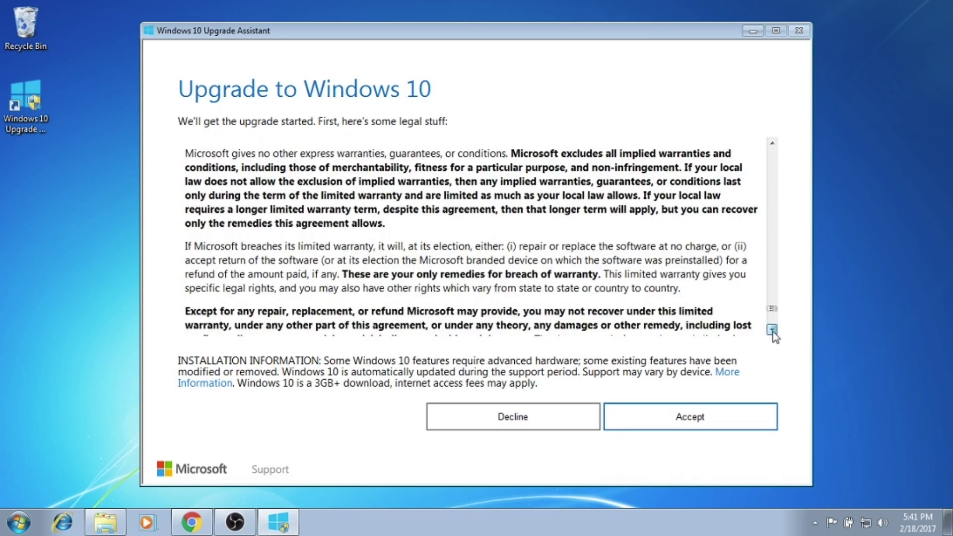
pyautogui.scroll(-5, 774, 332)
pyautogui.scroll(-3, 773, 331)
pyautogui.click(707, 414)
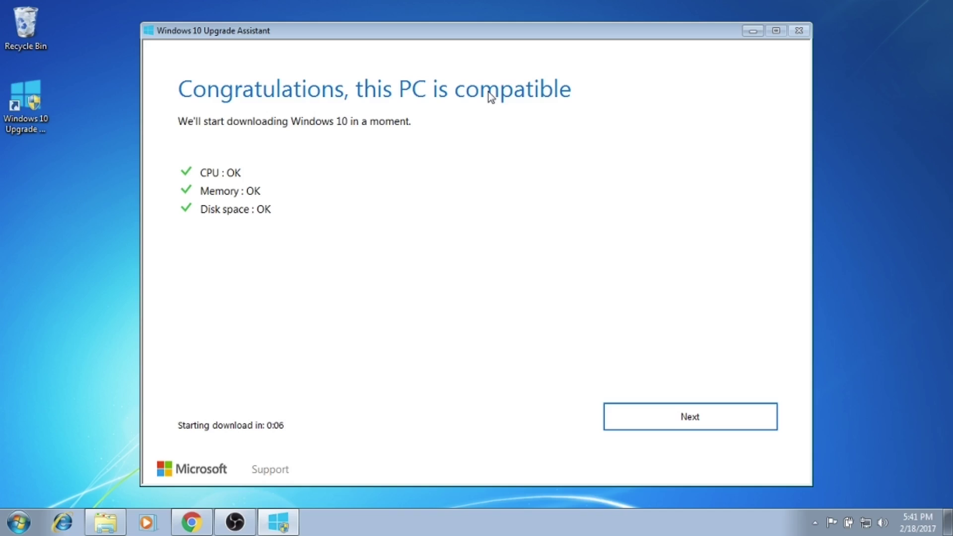
# Step: Start the Windows 10 download immediately, then restart the PC to complete the upgrade
pyautogui.click(685, 416)
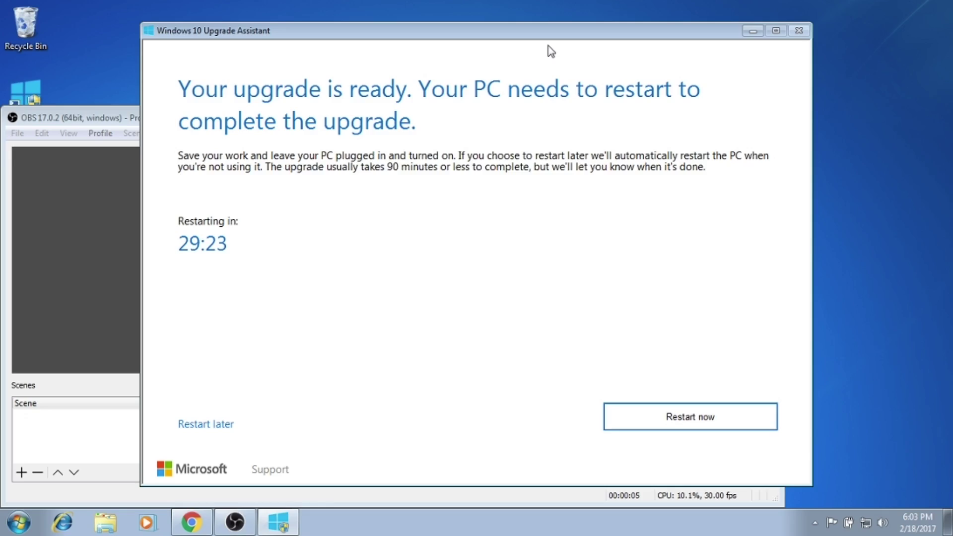
pyautogui.rightClick(319, 32)
pyautogui.click(288, 43)
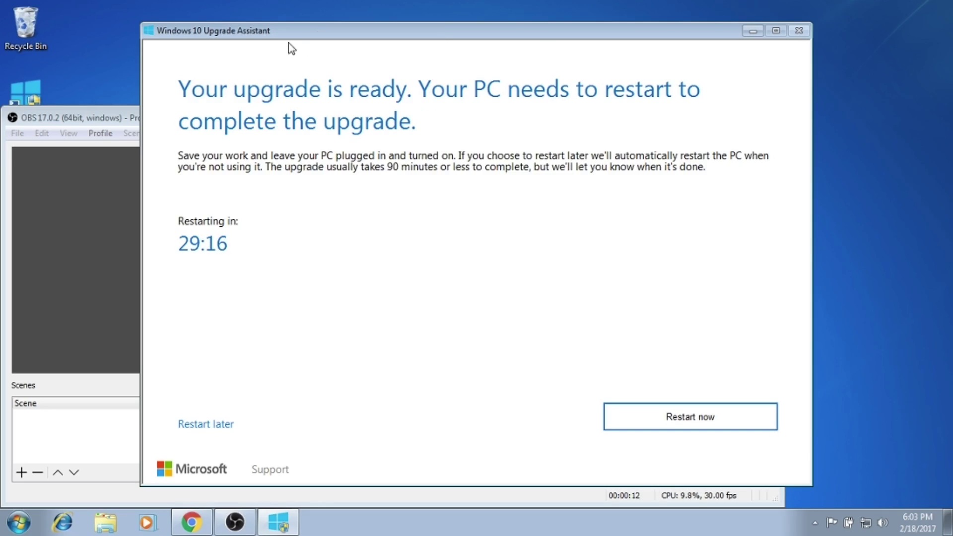
pyautogui.click(638, 414)
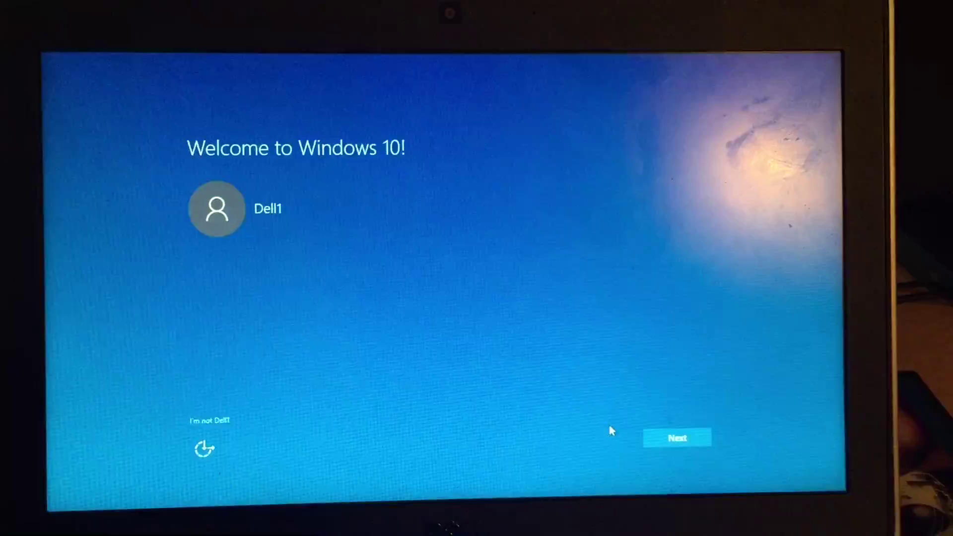
# Step: Choose Customize settings; turn off speech/inking, typing data, advertising ID and Skype contacts options
pyautogui.click(674, 438)
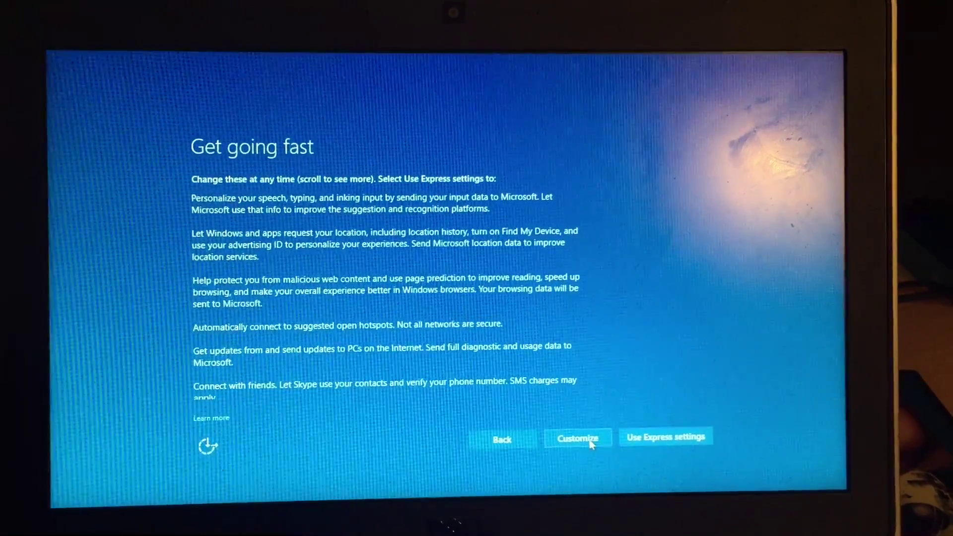
pyautogui.click(578, 439)
pyautogui.click(277, 210)
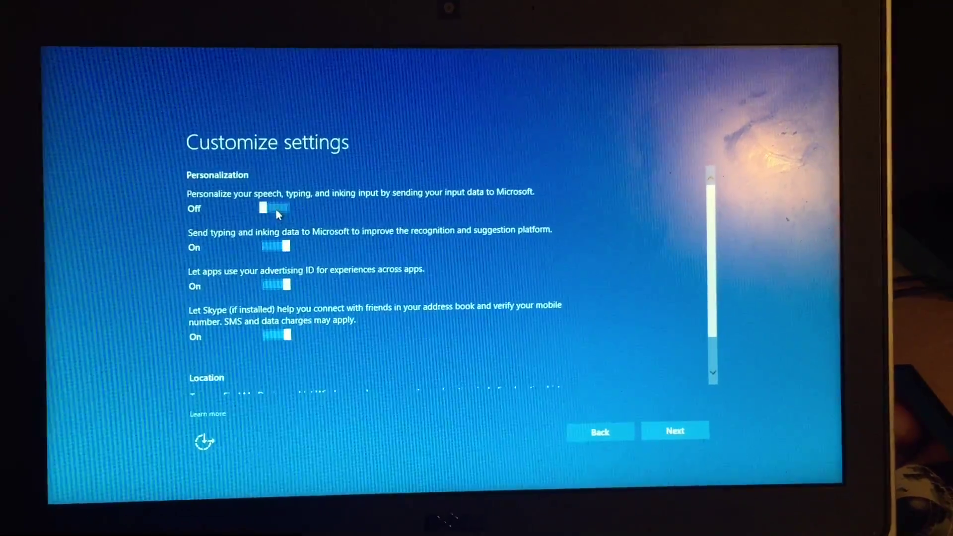
pyautogui.click(278, 247)
pyautogui.click(277, 287)
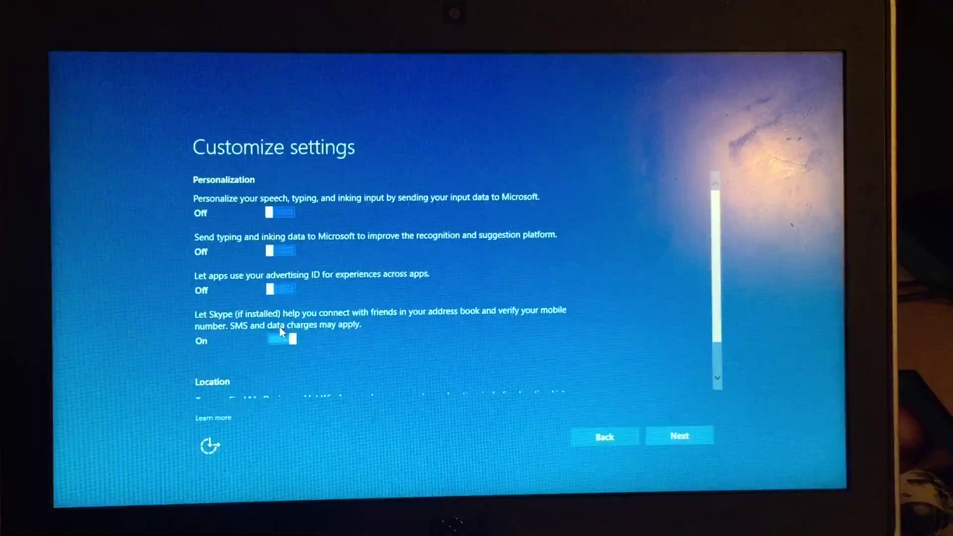
pyautogui.click(284, 340)
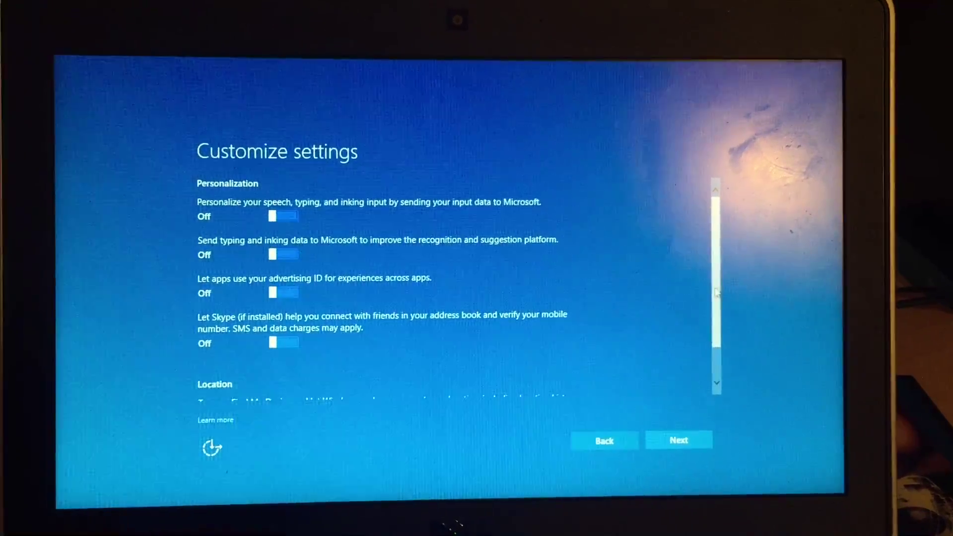
pyautogui.scroll(-1, 716, 295)
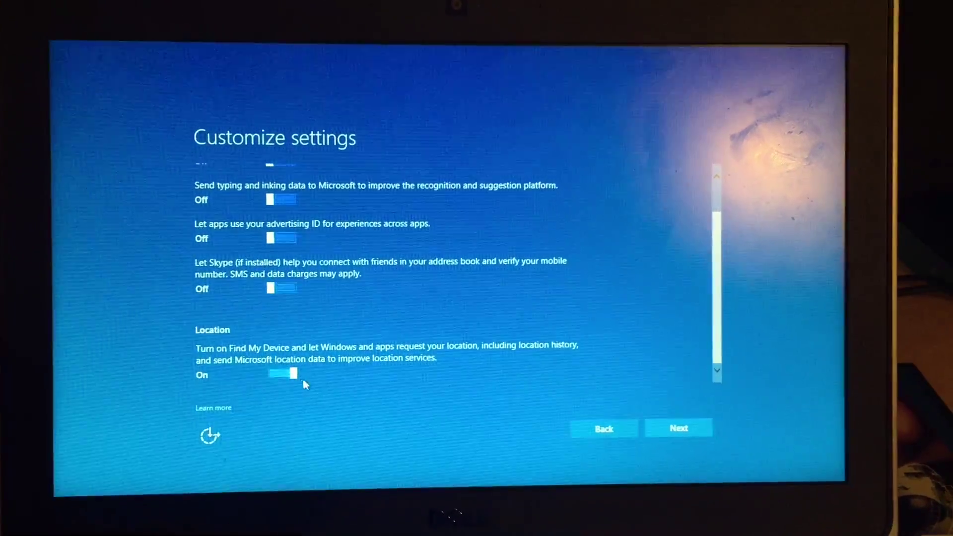
# Step: Turn off location, both hotspot auto-connect options and full diagnostic data reporting
pyautogui.click(298, 378)
pyautogui.click(678, 429)
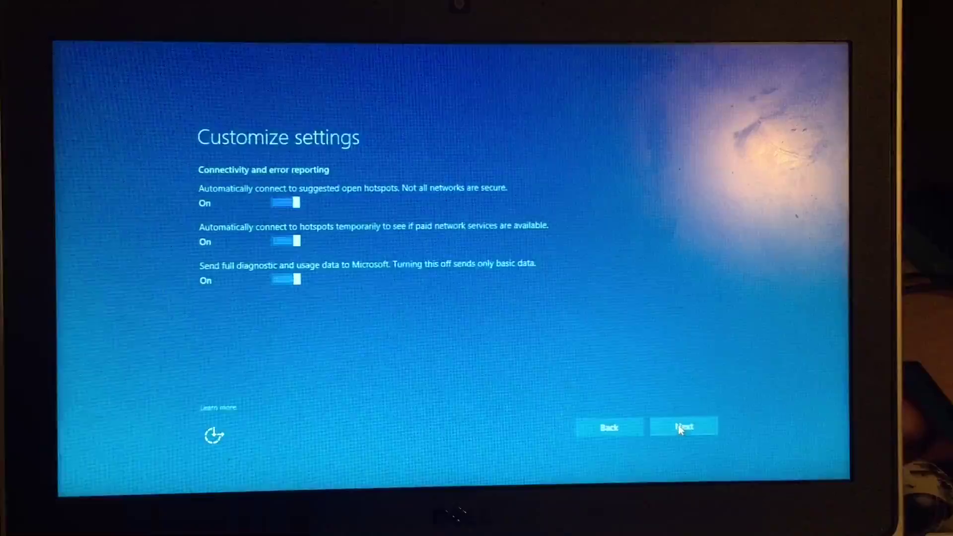
pyautogui.click(287, 203)
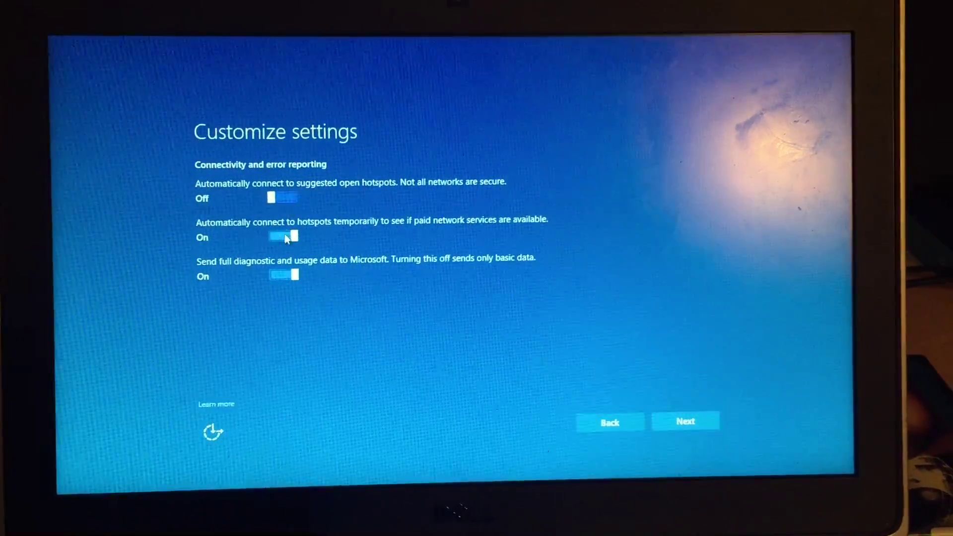
pyautogui.click(287, 238)
pyautogui.click(287, 275)
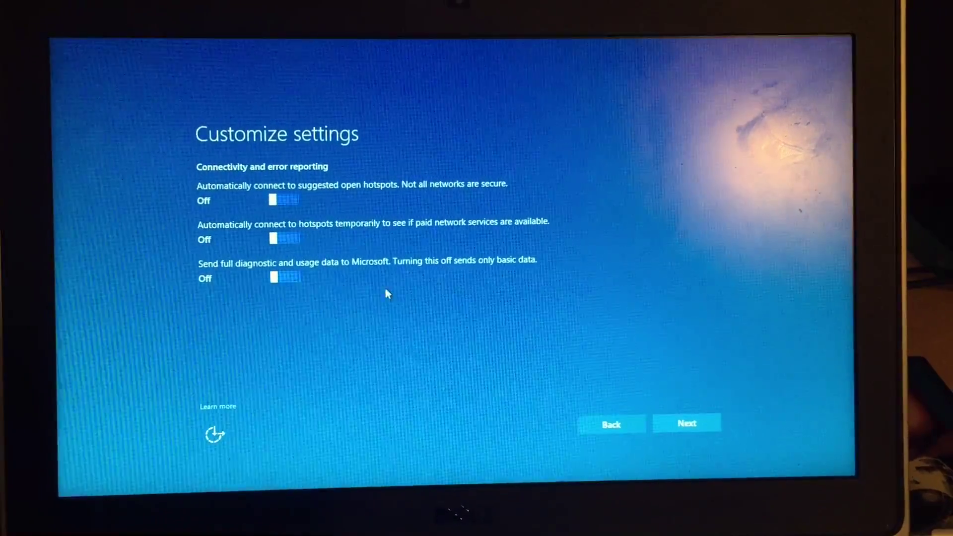
pyautogui.click(660, 423)
# Step: Turn off page prediction and update sharing, skip Cortana, and finish setup
pyautogui.click(288, 256)
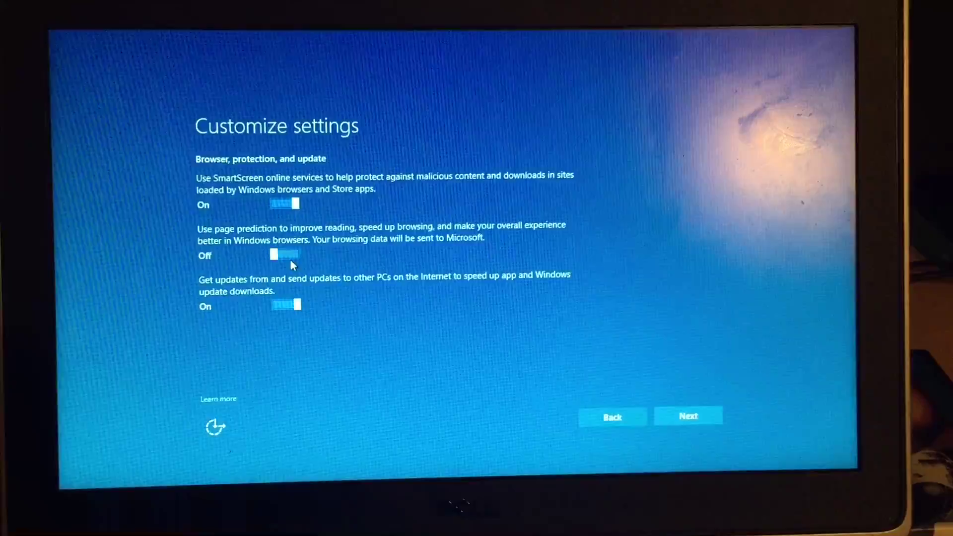
pyautogui.click(287, 305)
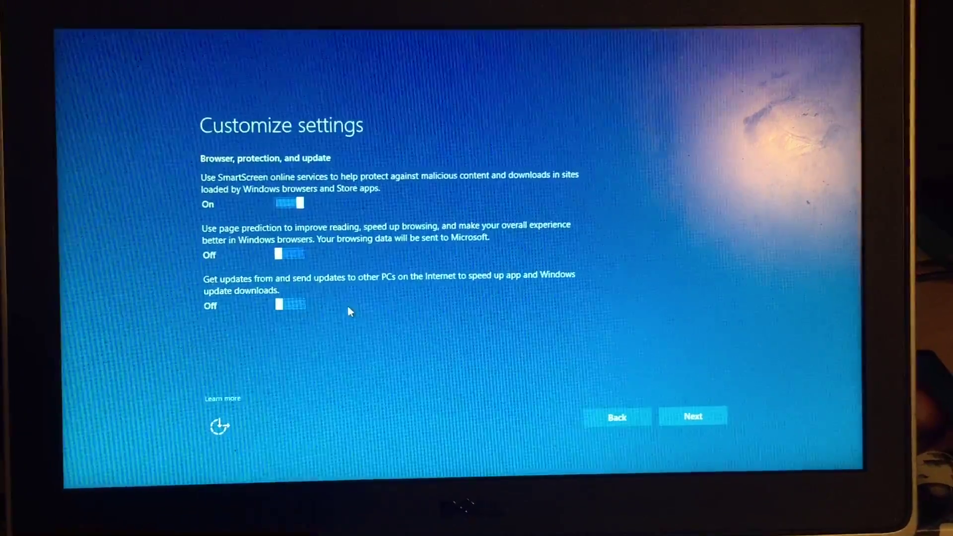
pyautogui.click(678, 416)
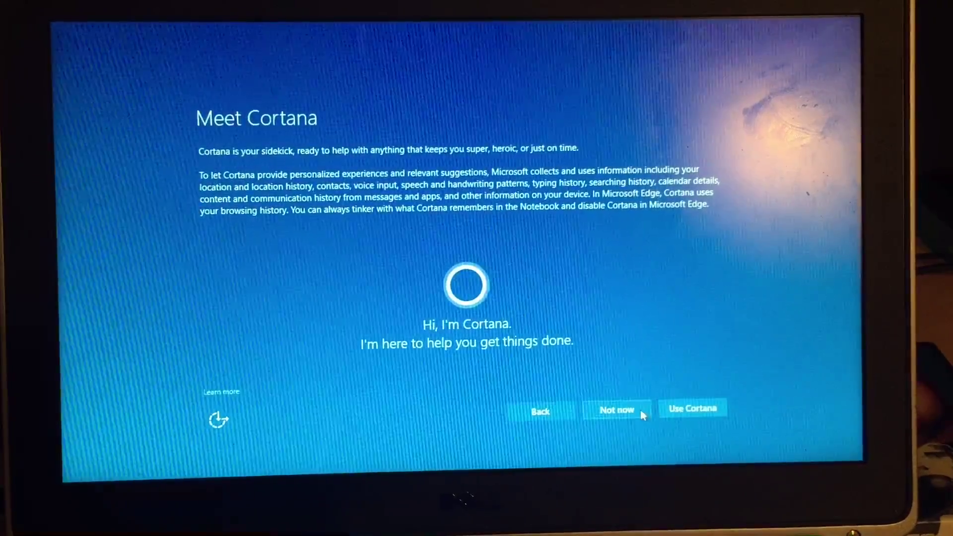
pyautogui.click(642, 414)
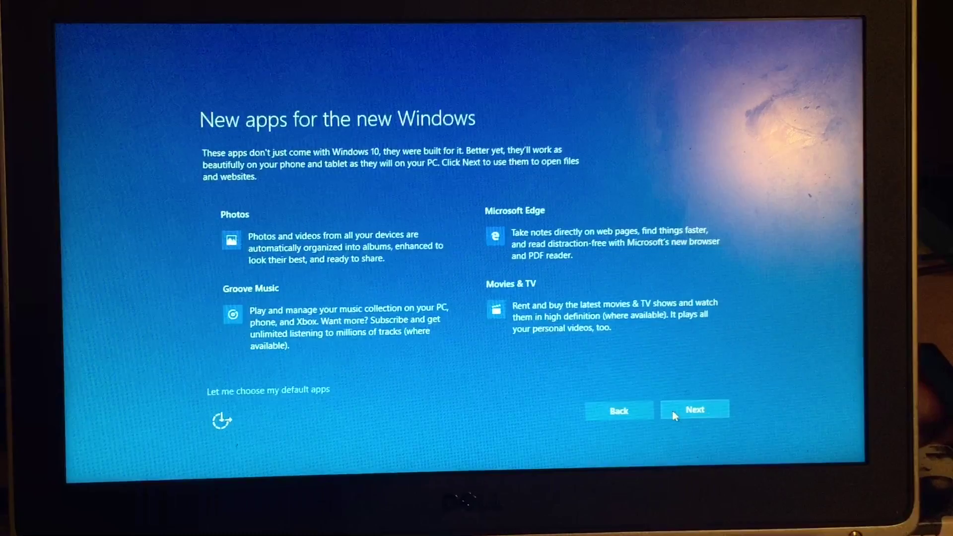
pyautogui.click(674, 415)
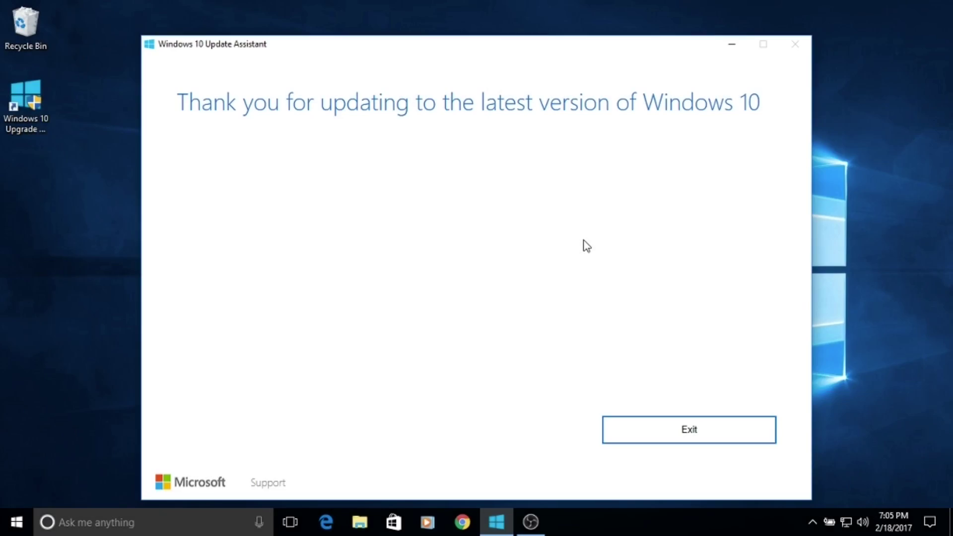